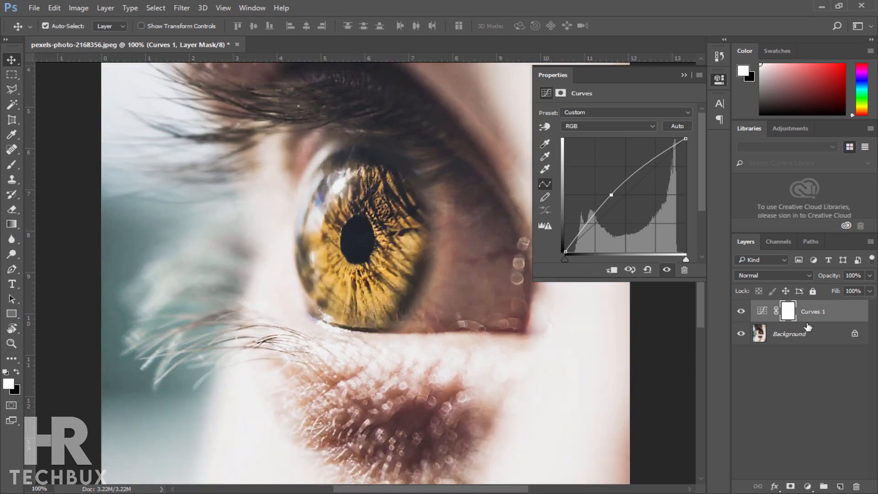
# Invert the Curves 1 layer mask and paint over the iris with a white 45 px brush to reveal the brightening.
pyautogui.click(787, 316)
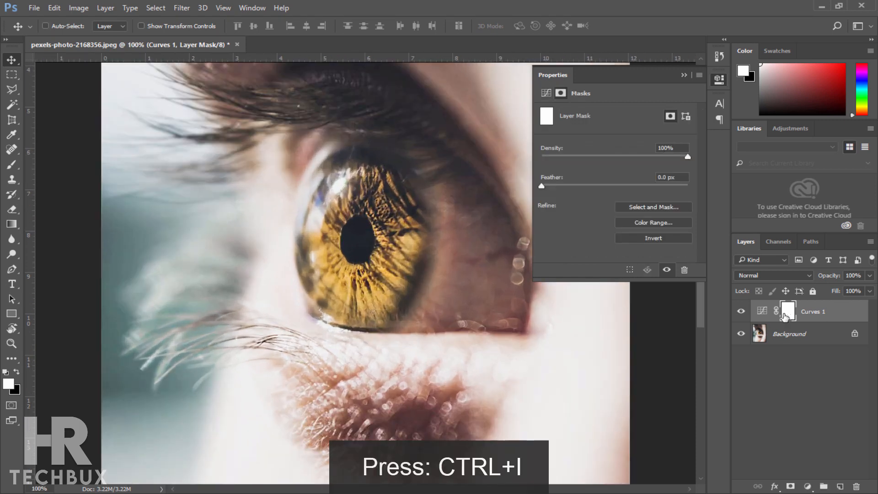
pyautogui.hotkey('ctrl', 'i')
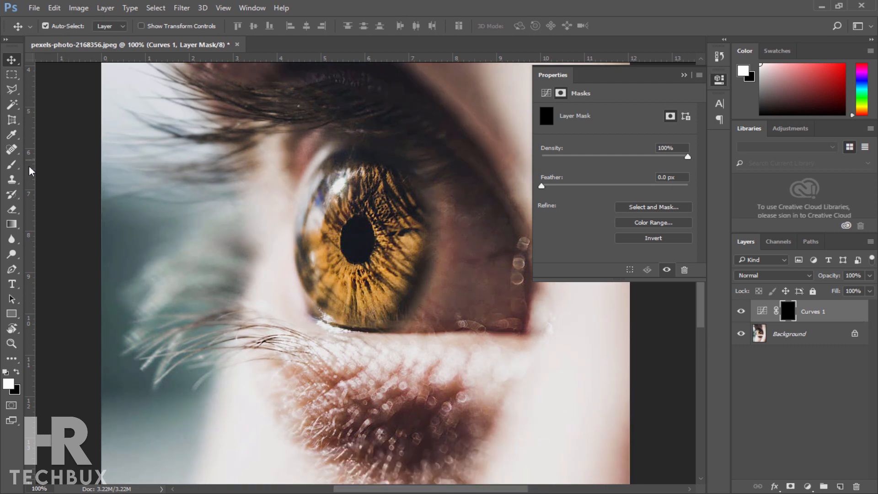
pyautogui.click(15, 169)
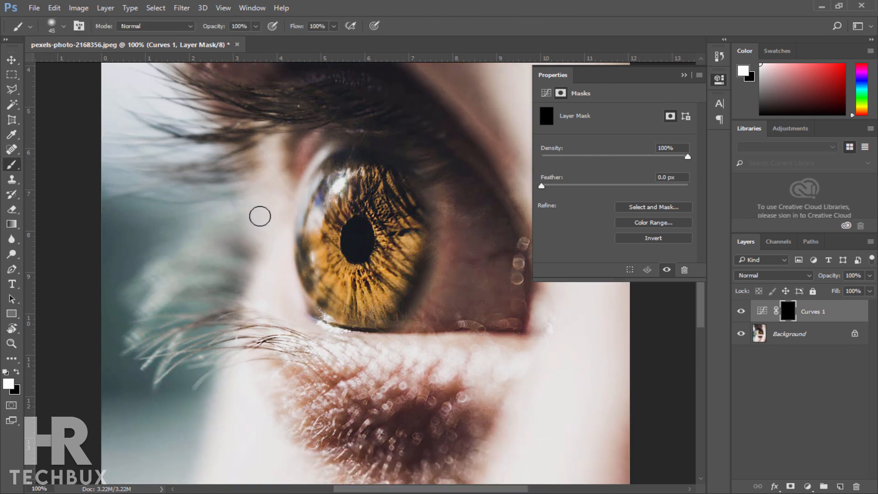
pyautogui.hotkey('ctrl', '+')
pyautogui.moveTo(359, 174)
pyautogui.mouseDown()
pyautogui.moveTo(355, 246)
pyautogui.moveTo(355, 239)
pyautogui.mouseUp()
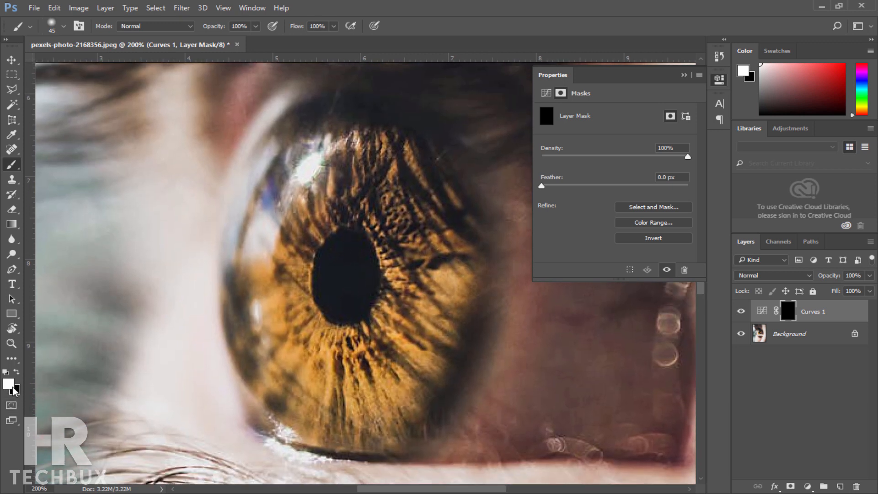
pyautogui.moveTo(381, 147)
pyautogui.mouseDown()
pyautogui.moveTo(428, 187)
pyautogui.moveTo(419, 161)
pyautogui.moveTo(455, 219)
pyautogui.moveTo(453, 210)
pyautogui.moveTo(436, 336)
pyautogui.moveTo(452, 307)
pyautogui.moveTo(432, 368)
pyautogui.moveTo(431, 341)
pyautogui.moveTo(393, 399)
pyautogui.moveTo(432, 354)
pyautogui.moveTo(417, 391)
pyautogui.moveTo(368, 429)
pyautogui.moveTo(292, 405)
pyautogui.moveTo(259, 366)
pyautogui.moveTo(240, 284)
pyautogui.moveTo(242, 236)
pyautogui.moveTo(282, 149)
pyautogui.moveTo(305, 136)
pyautogui.moveTo(361, 137)
pyautogui.moveTo(325, 211)
pyautogui.moveTo(358, 177)
pyautogui.moveTo(285, 289)
pyautogui.moveTo(311, 193)
pyautogui.moveTo(275, 321)
pyautogui.moveTo(278, 313)
pyautogui.moveTo(355, 320)
pyautogui.moveTo(324, 365)
pyautogui.moveTo(331, 370)
pyautogui.moveTo(371, 336)
pyautogui.moveTo(338, 381)
pyautogui.moveTo(401, 308)
pyautogui.moveTo(414, 225)
pyautogui.moveTo(392, 171)
pyautogui.moveTo(435, 236)
pyautogui.moveTo(359, 210)
pyautogui.moveTo(321, 272)
pyautogui.moveTo(315, 336)
pyautogui.moveTo(382, 237)
pyautogui.moveTo(368, 178)
pyautogui.moveTo(380, 160)
pyautogui.moveTo(419, 176)
pyautogui.moveTo(448, 228)
pyautogui.mouseUp()
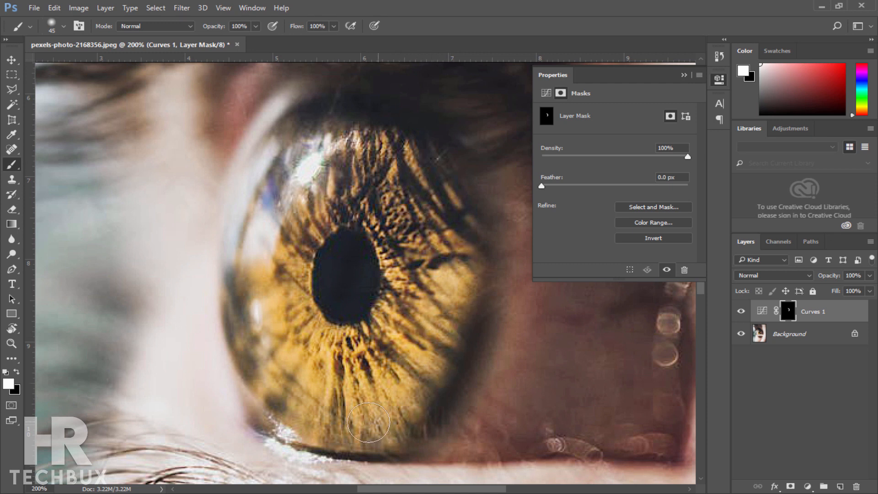
pyautogui.moveTo(255, 258)
pyautogui.mouseDown()
pyautogui.moveTo(286, 168)
pyautogui.moveTo(242, 253)
pyautogui.mouseUp()
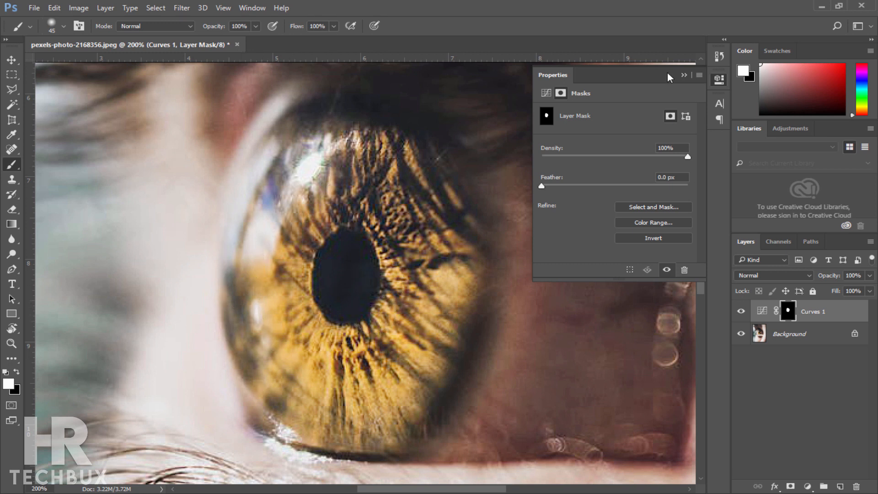
pyautogui.click(684, 77)
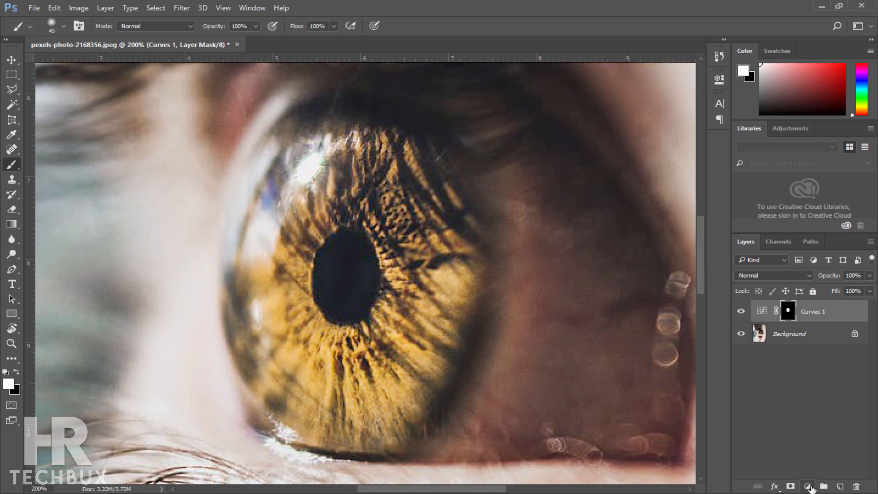
# Add a Hue/Saturation adjustment layer with Colorize on and hue 180, and invert its layer mask.
pyautogui.click(808, 487)
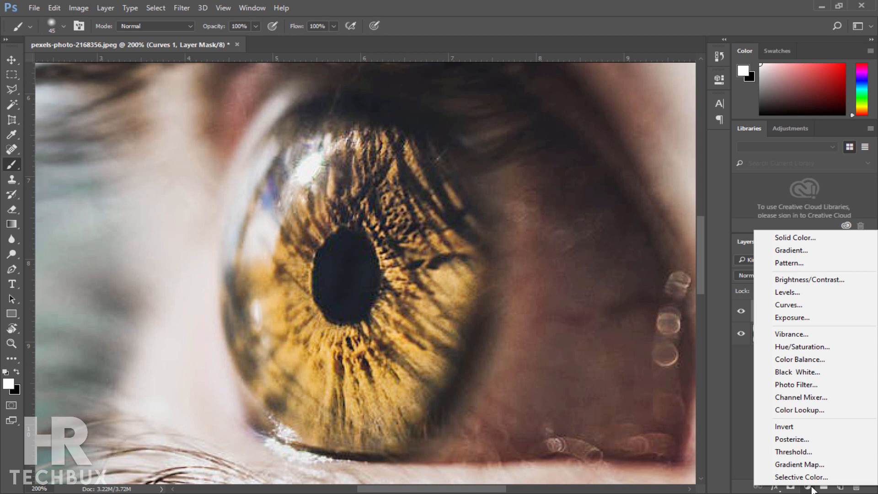
pyautogui.click(806, 347)
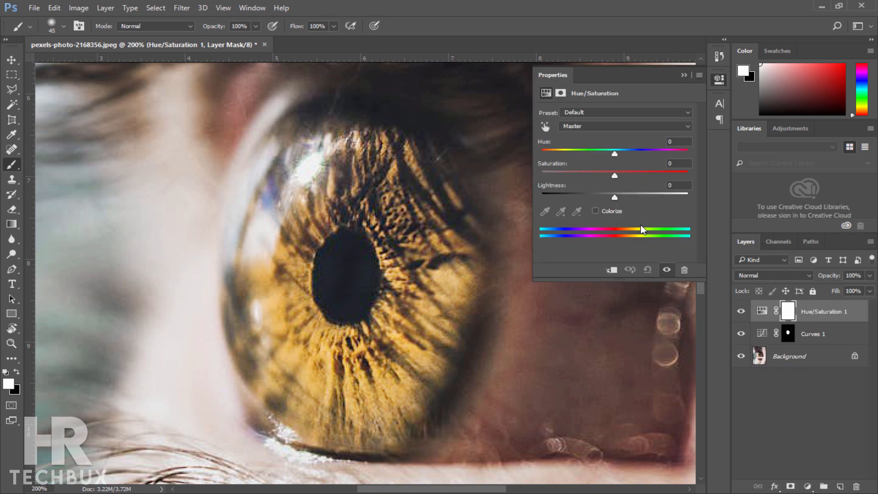
pyautogui.click(596, 211)
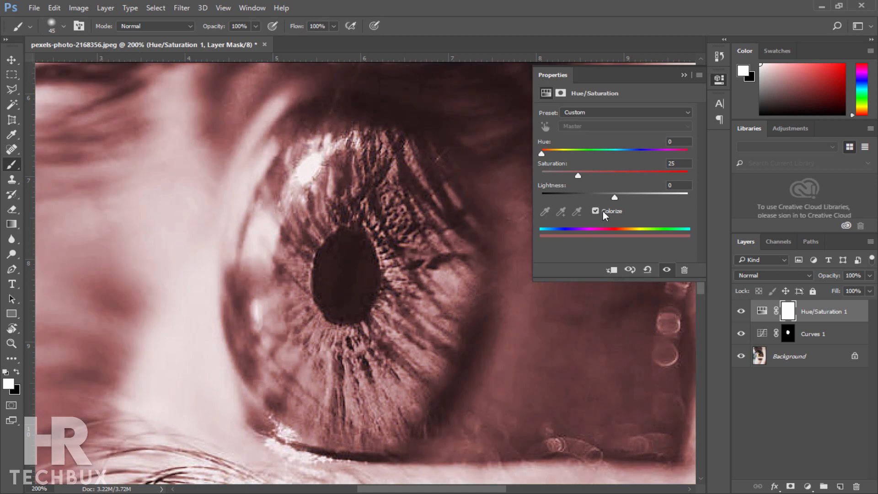
pyautogui.moveTo(544, 154); pyautogui.dragTo(576, 156)
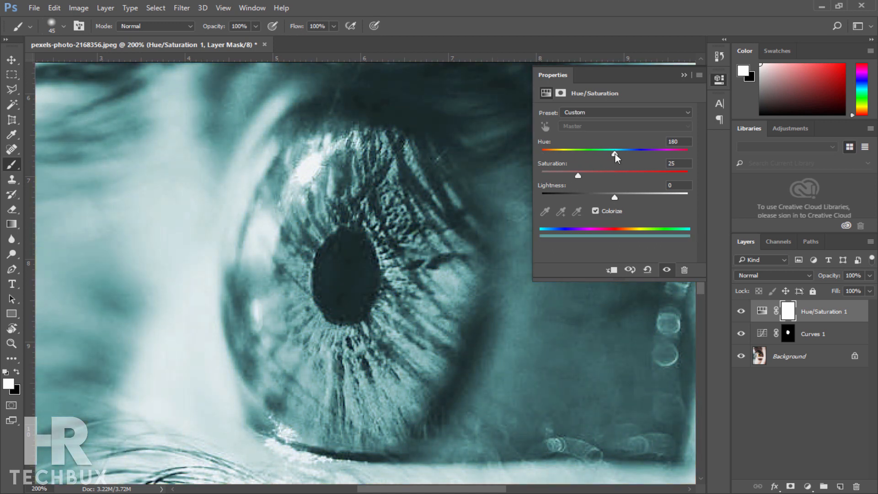
pyautogui.click(786, 312)
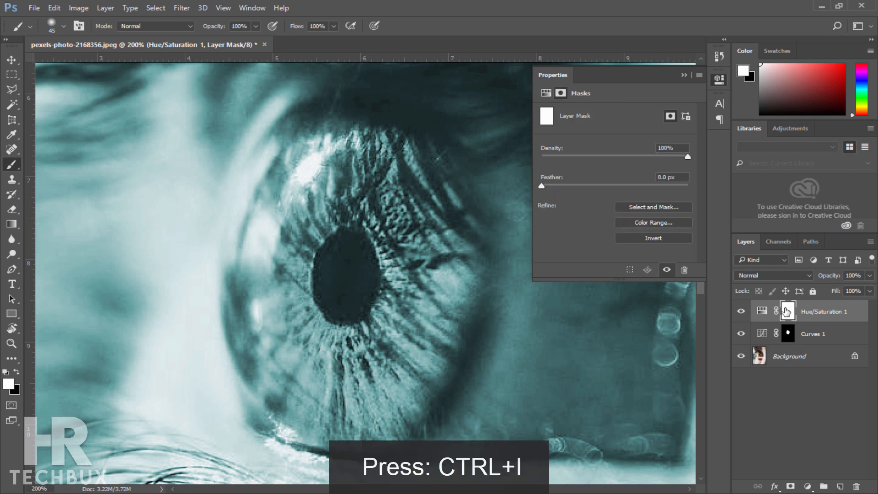
pyautogui.hotkey('ctrl', 'i')
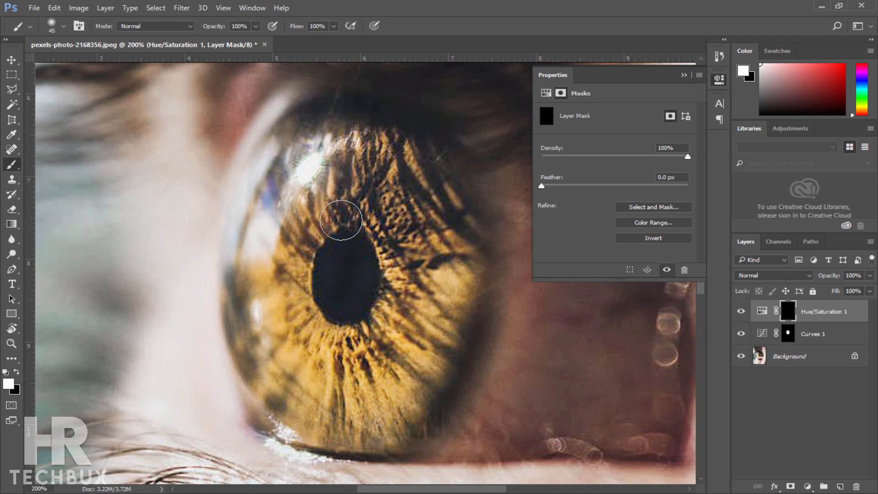
# Paint the teal tint in white over the inner and upper iris using soft brushes of 108 px and 83 px.
pyautogui.rightClick(361, 198)
pyautogui.moveTo(451, 248); pyautogui.dragTo(460, 244)
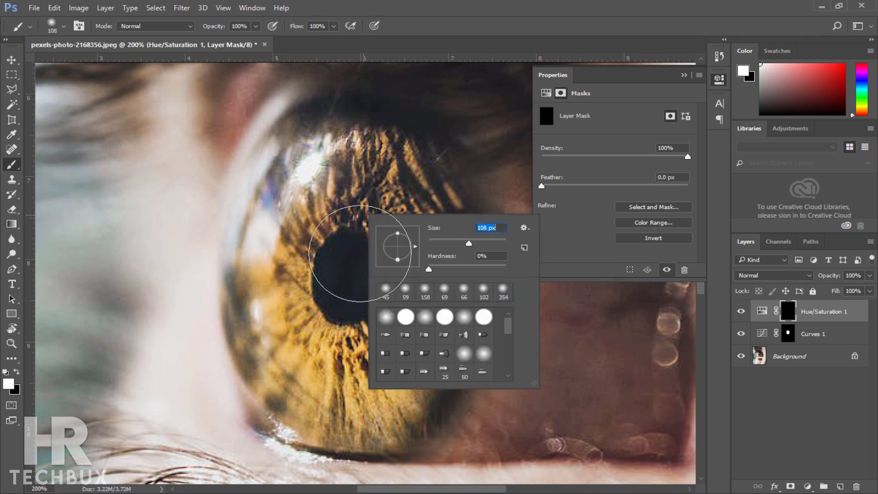
pyautogui.moveTo(338, 225)
pyautogui.mouseDown()
pyautogui.moveTo(364, 278)
pyautogui.moveTo(340, 316)
pyautogui.moveTo(375, 280)
pyautogui.moveTo(374, 308)
pyautogui.moveTo(344, 326)
pyautogui.moveTo(316, 311)
pyautogui.moveTo(311, 273)
pyautogui.moveTo(331, 217)
pyautogui.moveTo(375, 235)
pyautogui.moveTo(386, 266)
pyautogui.moveTo(370, 306)
pyautogui.moveTo(344, 328)
pyautogui.moveTo(367, 323)
pyautogui.moveTo(357, 342)
pyautogui.moveTo(342, 340)
pyautogui.moveTo(405, 301)
pyautogui.moveTo(422, 269)
pyautogui.moveTo(417, 231)
pyautogui.mouseUp()
pyautogui.rightClick(417, 232)
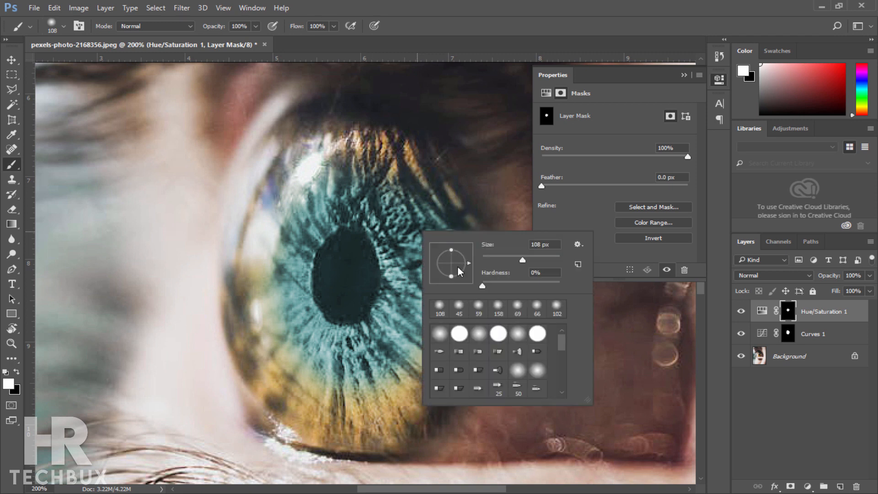
pyautogui.click(514, 257)
pyautogui.moveTo(410, 185)
pyautogui.mouseDown()
pyautogui.moveTo(372, 168)
pyautogui.moveTo(379, 161)
pyautogui.moveTo(327, 159)
pyautogui.moveTo(333, 164)
pyautogui.moveTo(310, 150)
pyautogui.moveTo(315, 141)
pyautogui.moveTo(302, 160)
pyautogui.mouseUp()
# Reduce the brush to 47 px and paint the teal tint over the remaining outer edges of the iris.
pyautogui.rightClick(303, 159)
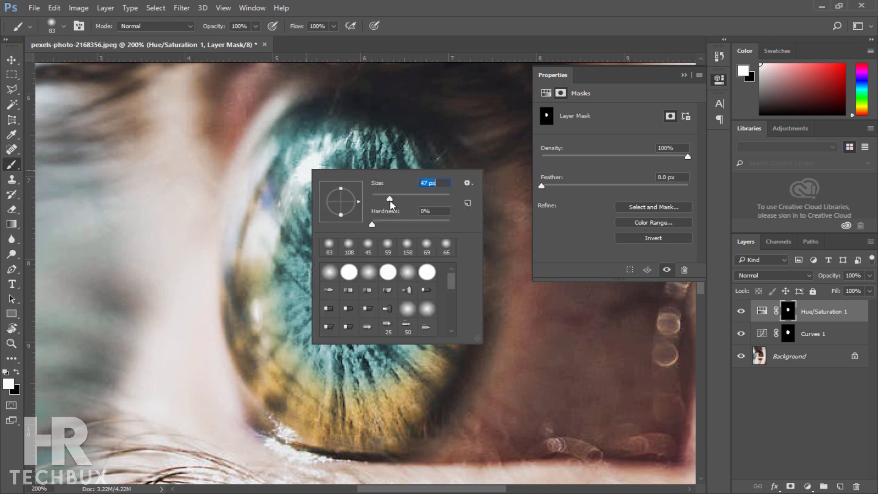
pyautogui.press('Return')
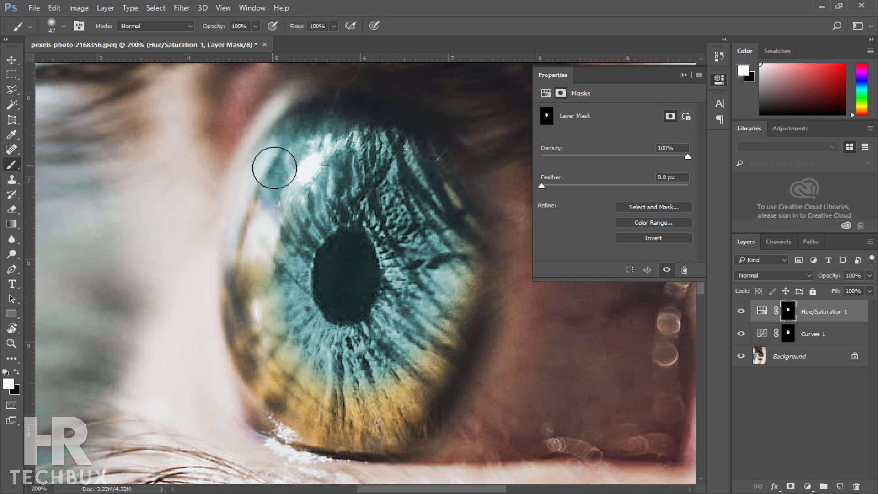
pyautogui.moveTo(287, 184)
pyautogui.mouseDown()
pyautogui.moveTo(263, 242)
pyautogui.moveTo(267, 195)
pyautogui.moveTo(261, 221)
pyautogui.moveTo(263, 202)
pyautogui.moveTo(245, 268)
pyautogui.moveTo(250, 353)
pyautogui.moveTo(276, 403)
pyautogui.mouseUp()
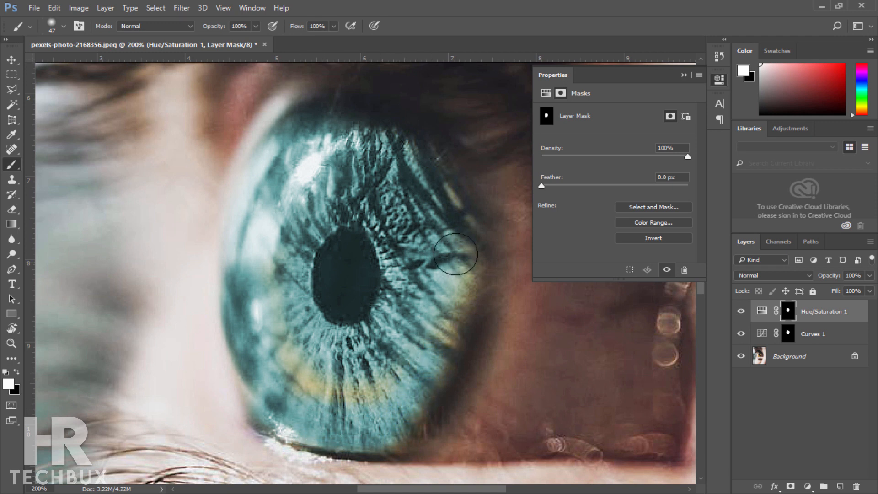
pyautogui.moveTo(442, 225)
pyautogui.mouseDown()
pyautogui.moveTo(423, 196)
pyautogui.moveTo(448, 217)
pyautogui.mouseUp()
pyautogui.moveTo(450, 305)
pyautogui.mouseDown()
pyautogui.moveTo(432, 339)
pyautogui.moveTo(440, 323)
pyautogui.mouseUp()
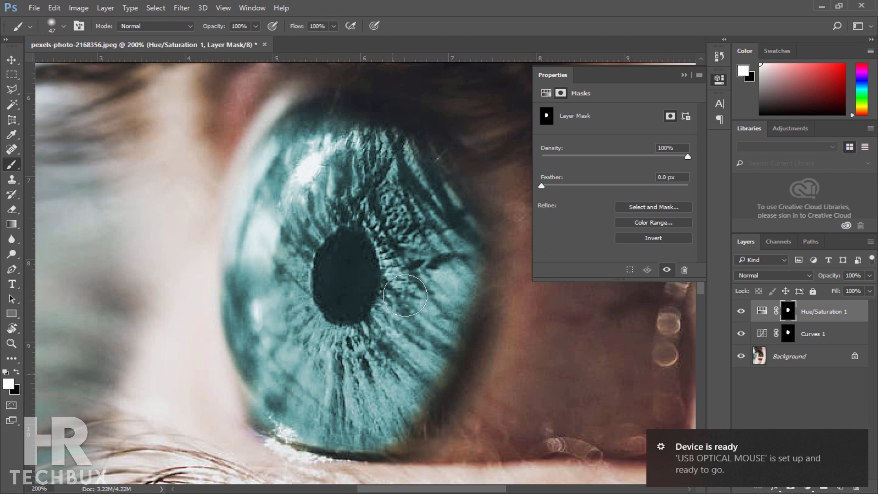
pyautogui.click(858, 441)
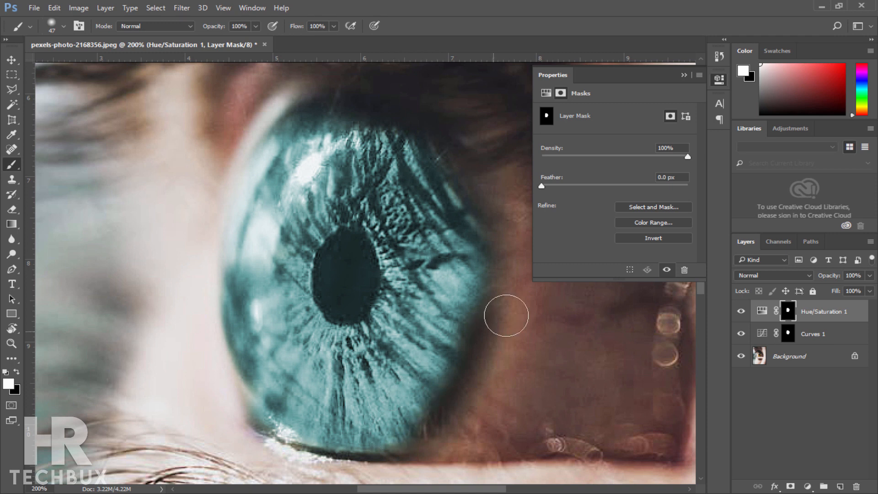
# Add a second Hue/Saturation adjustment layer with Colorize on and hue 105, and invert its layer mask.
pyautogui.click(807, 486)
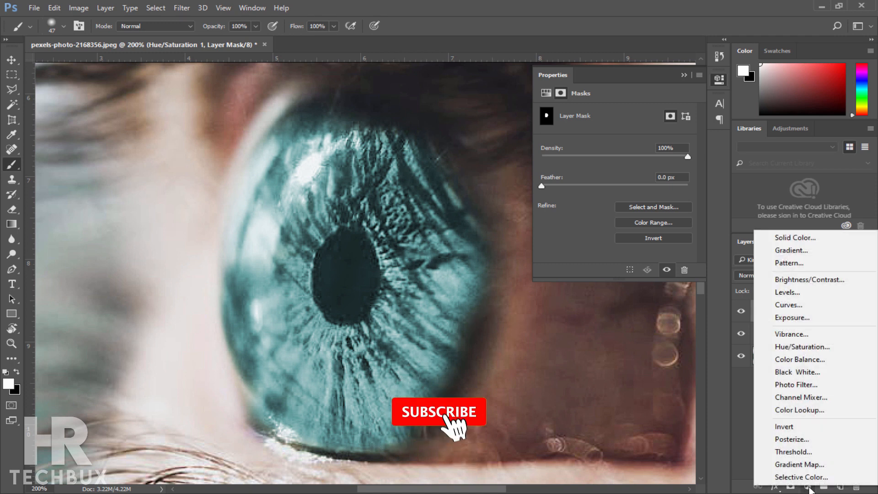
pyautogui.click(808, 349)
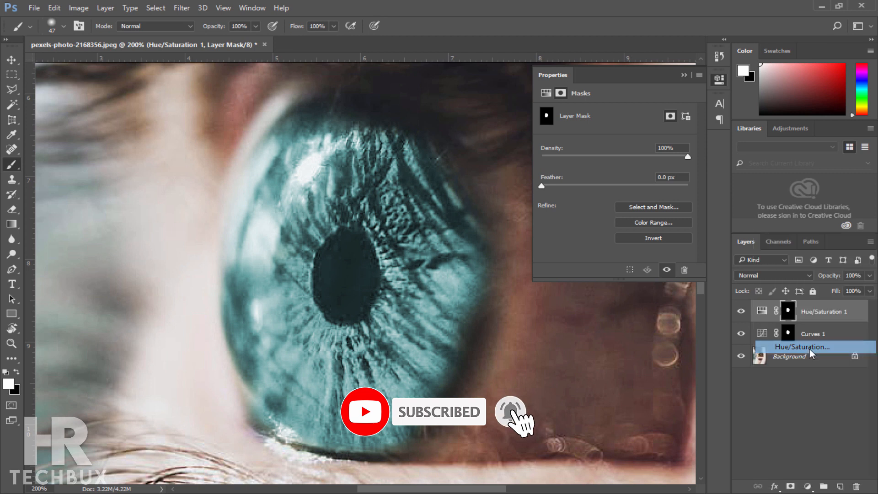
pyautogui.click(607, 212)
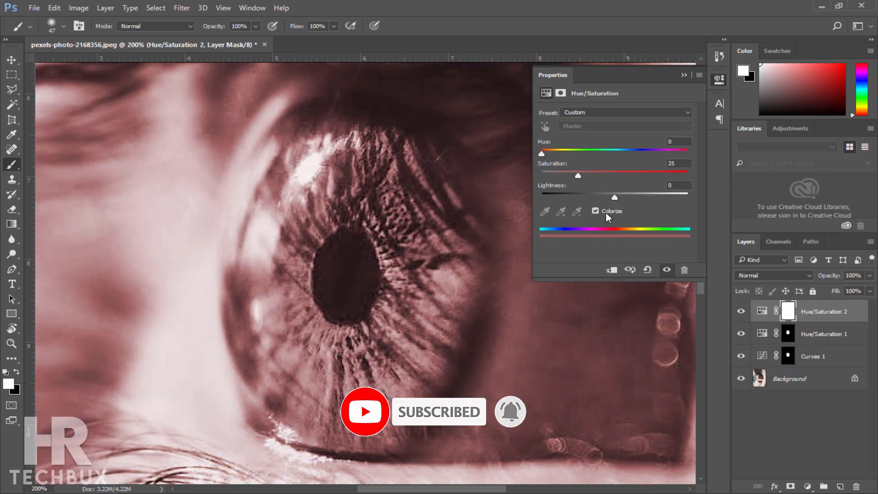
pyautogui.moveTo(550, 151); pyautogui.dragTo(583, 155)
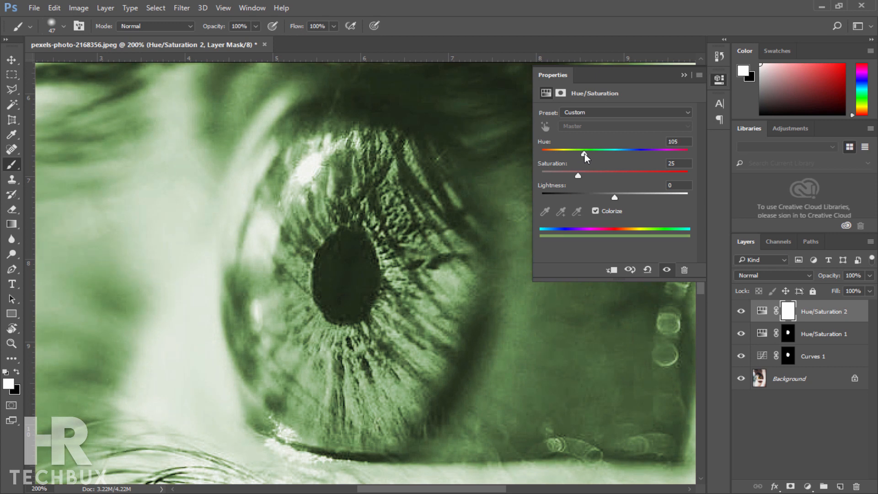
pyautogui.click(788, 311)
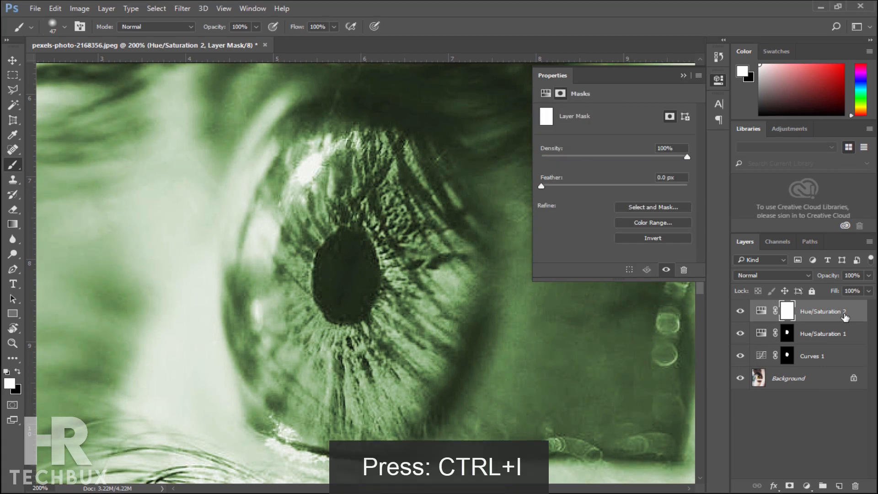
pyautogui.hotkey('ctrl', 'i')
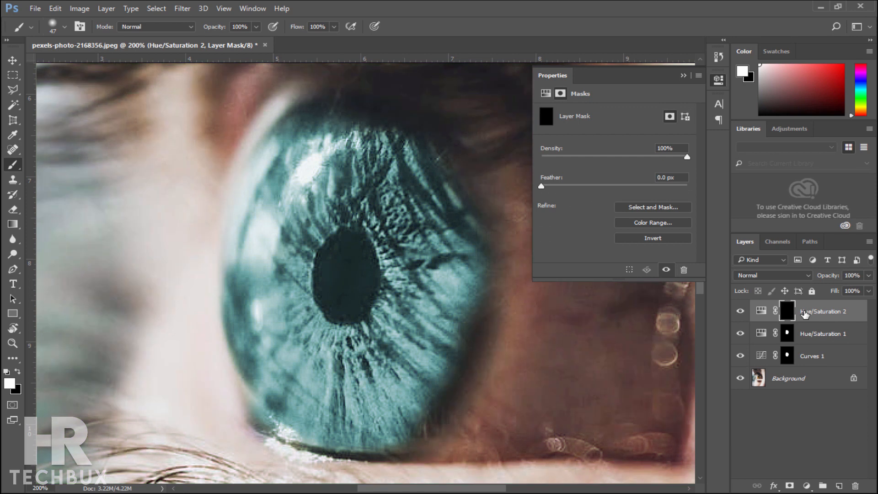
# Enlarge the brush to 89 px and paint the green tint over the pupil and middle of the iris, leaving a teal rim.
pyautogui.rightClick(369, 238)
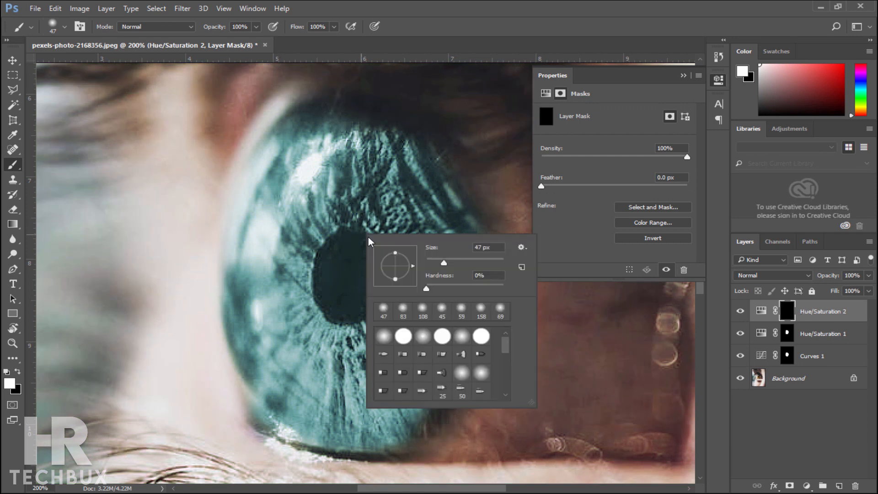
pyautogui.click(342, 221)
pyautogui.moveTo(342, 221)
pyautogui.mouseDown()
pyautogui.moveTo(358, 303)
pyautogui.moveTo(366, 229)
pyautogui.moveTo(295, 252)
pyautogui.moveTo(336, 294)
pyautogui.moveTo(397, 302)
pyautogui.moveTo(340, 311)
pyautogui.moveTo(336, 327)
pyautogui.moveTo(338, 316)
pyautogui.moveTo(396, 291)
pyautogui.moveTo(386, 238)
pyautogui.moveTo(327, 200)
pyautogui.moveTo(362, 187)
pyautogui.moveTo(377, 279)
pyautogui.moveTo(389, 259)
pyautogui.moveTo(366, 201)
pyautogui.moveTo(338, 208)
pyautogui.moveTo(329, 256)
pyautogui.moveTo(310, 226)
pyautogui.moveTo(331, 220)
pyautogui.moveTo(319, 321)
pyautogui.moveTo(337, 304)
pyautogui.moveTo(337, 281)
pyautogui.moveTo(411, 256)
pyautogui.mouseUp()
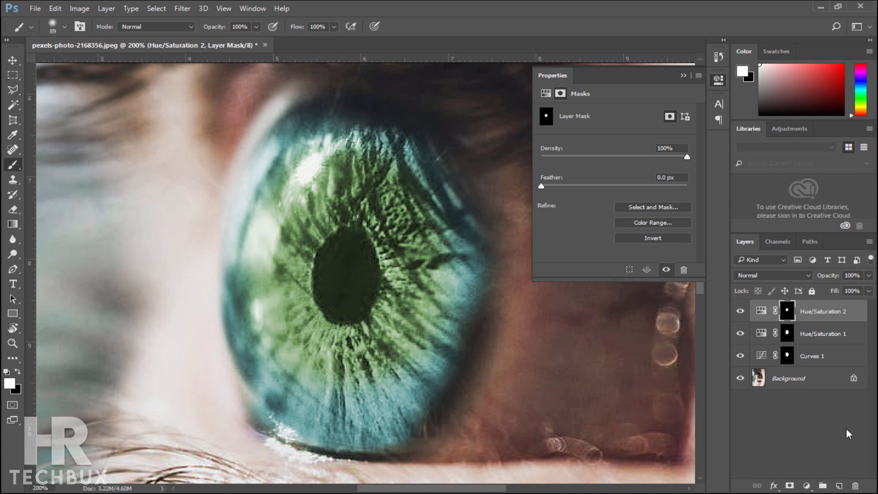
# Add a third Hue/Saturation adjustment layer with Colorize on, hue 0 and saturation 38, and invert its layer mask.
pyautogui.click(808, 486)
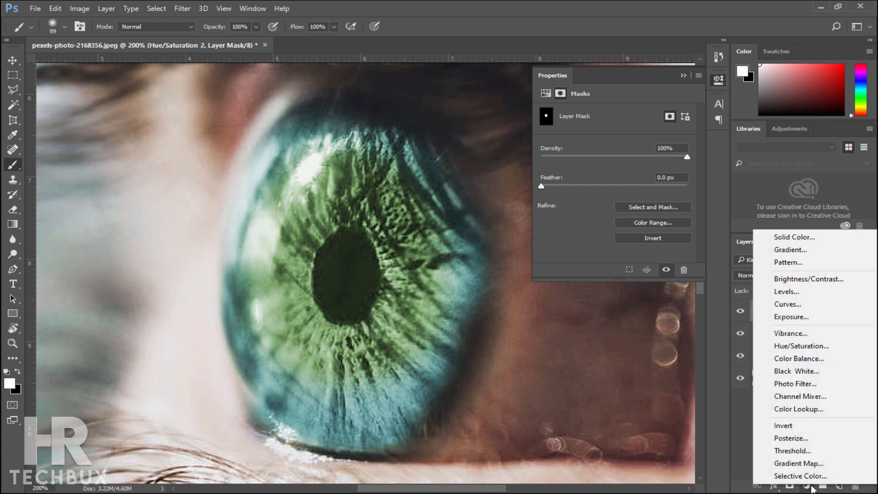
pyautogui.click(805, 349)
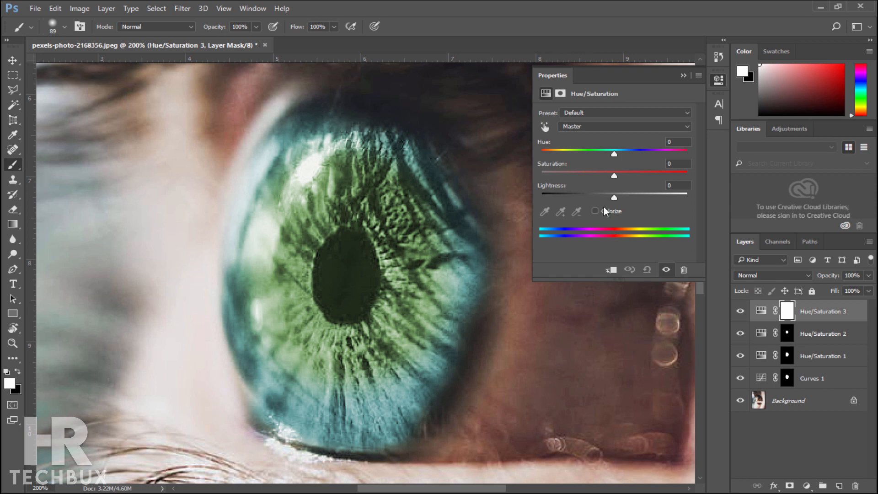
pyautogui.click(607, 211)
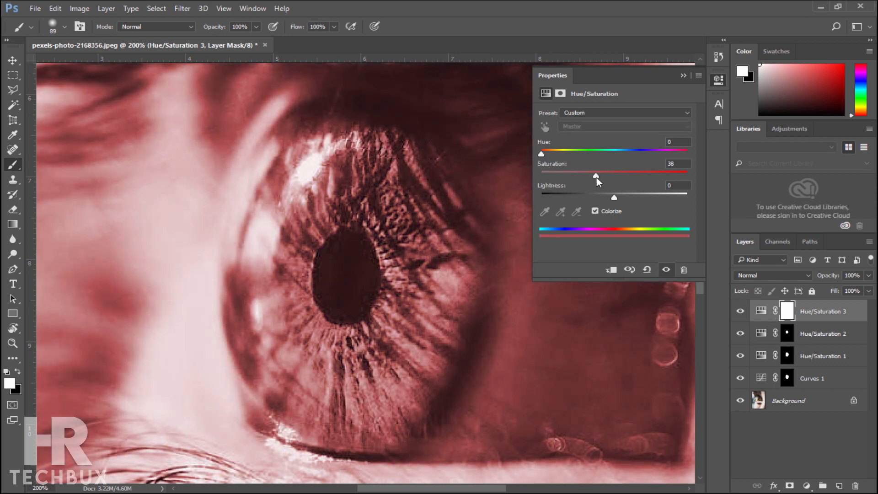
pyautogui.click(783, 314)
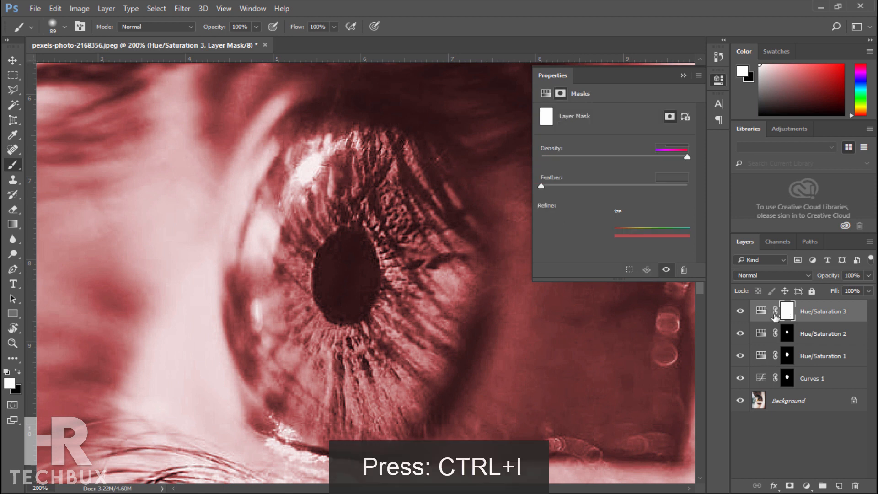
pyautogui.hotkey('ctrl', 'i')
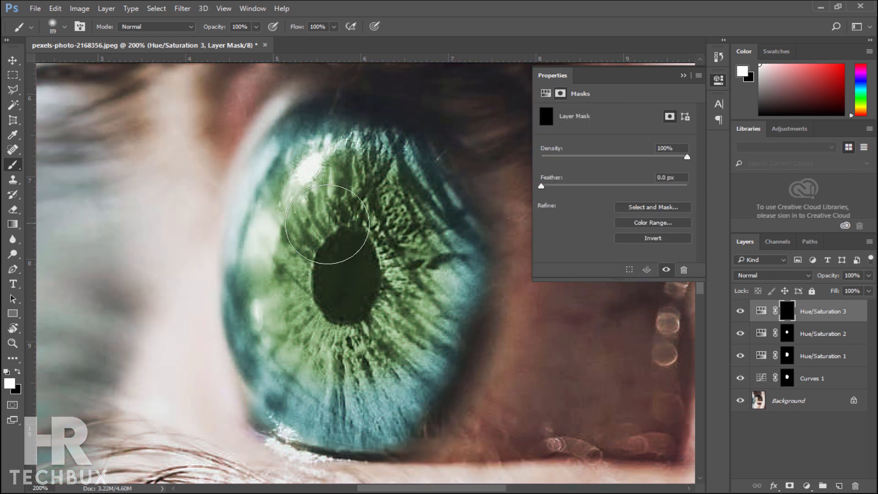
# Paint the red tint over the pupil and the ring of iris directly around it with the 89 px brush.
pyautogui.moveTo(336, 272)
pyautogui.mouseDown()
pyautogui.moveTo(361, 256)
pyautogui.moveTo(349, 251)
pyautogui.moveTo(356, 255)
pyautogui.moveTo(345, 268)
pyautogui.moveTo(353, 298)
pyautogui.moveTo(343, 270)
pyautogui.moveTo(352, 259)
pyautogui.moveTo(370, 283)
pyautogui.moveTo(347, 310)
pyautogui.moveTo(361, 218)
pyautogui.mouseUp()
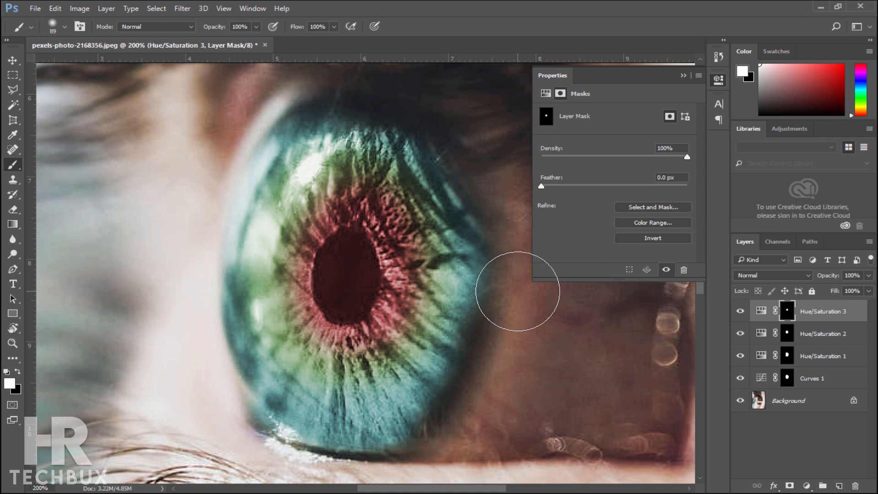
pyautogui.hotkey('ctrl', '-')
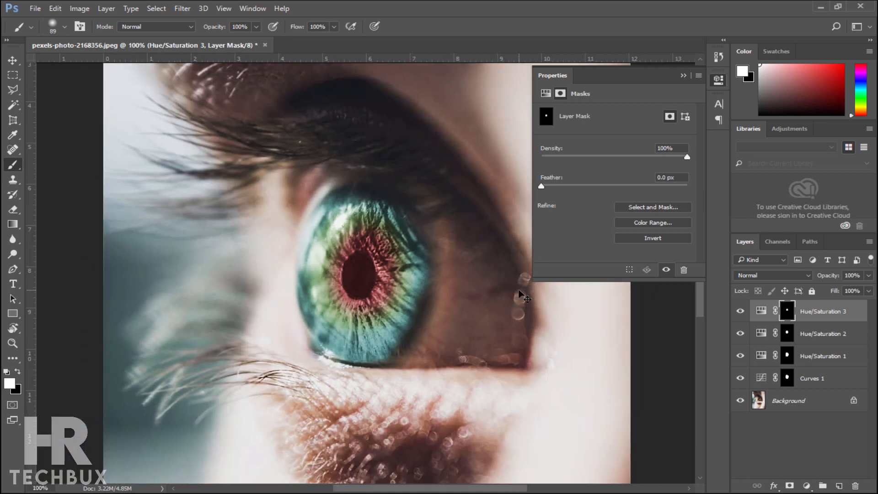
# Add a fourth Hue/Saturation adjustment layer with Colorize on, hue 50 and saturation 39, and invert its layer mask.
pyautogui.click(813, 485)
pyautogui.click(819, 348)
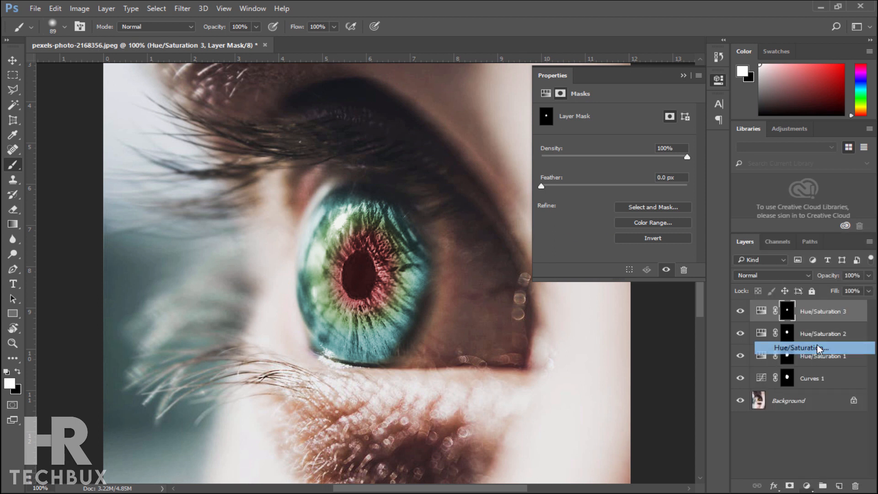
pyautogui.click(613, 211)
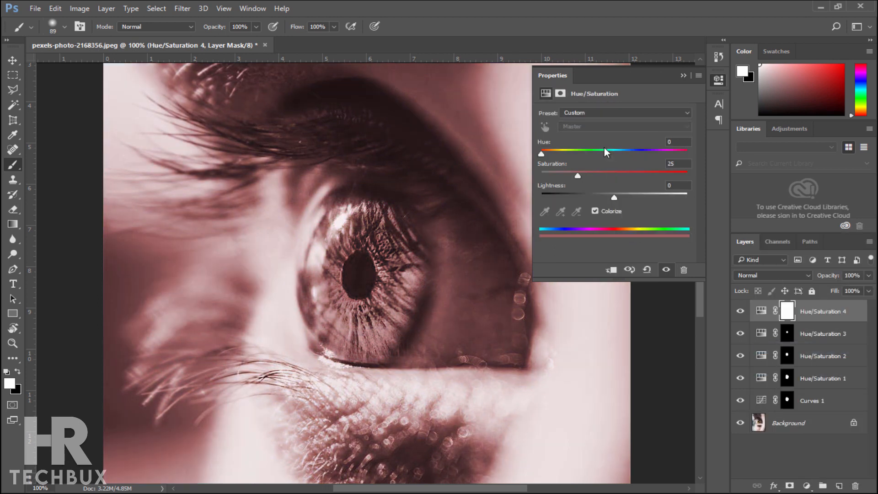
pyautogui.click(565, 153)
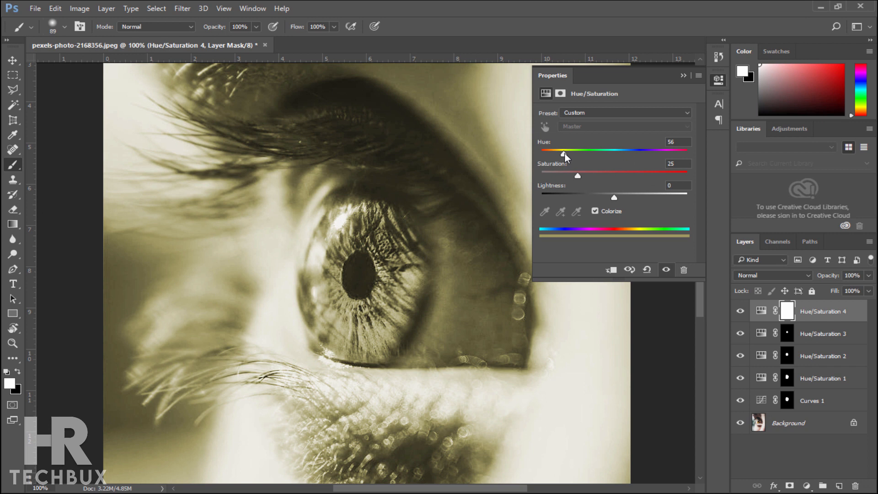
pyautogui.moveTo(577, 175); pyautogui.dragTo(598, 174)
pyautogui.hotkey('ctrl', 'i')
# Reduce the brush to 47 px and paint the yellow tint over the pupil and the innermost edge of the iris.
pyautogui.hotkey('ctrl', '+')
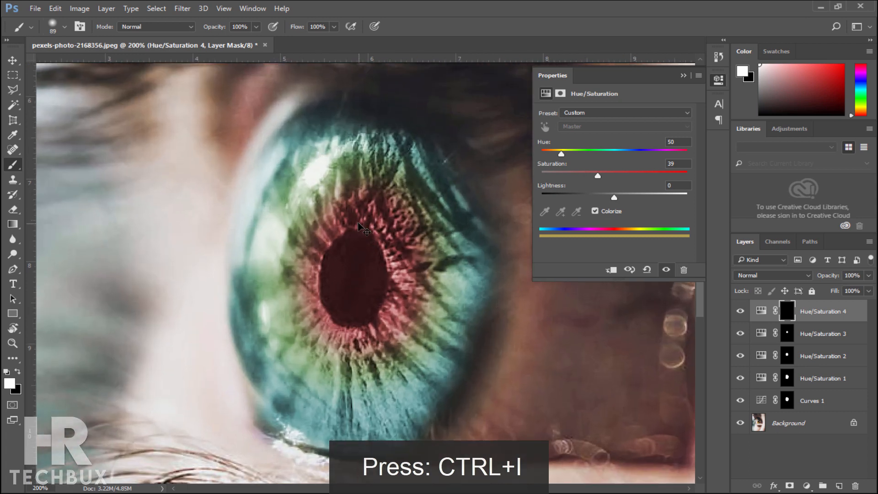
pyautogui.rightClick(382, 241)
pyautogui.click(465, 269)
pyautogui.click(456, 268)
pyautogui.moveTo(465, 269); pyautogui.dragTo(464, 269)
pyautogui.moveTo(363, 229)
pyautogui.mouseDown()
pyautogui.moveTo(387, 261)
pyautogui.moveTo(382, 292)
pyautogui.moveTo(358, 309)
pyautogui.moveTo(341, 297)
pyautogui.moveTo(339, 254)
pyautogui.moveTo(366, 233)
pyautogui.moveTo(390, 259)
pyautogui.moveTo(378, 310)
pyautogui.mouseUp()
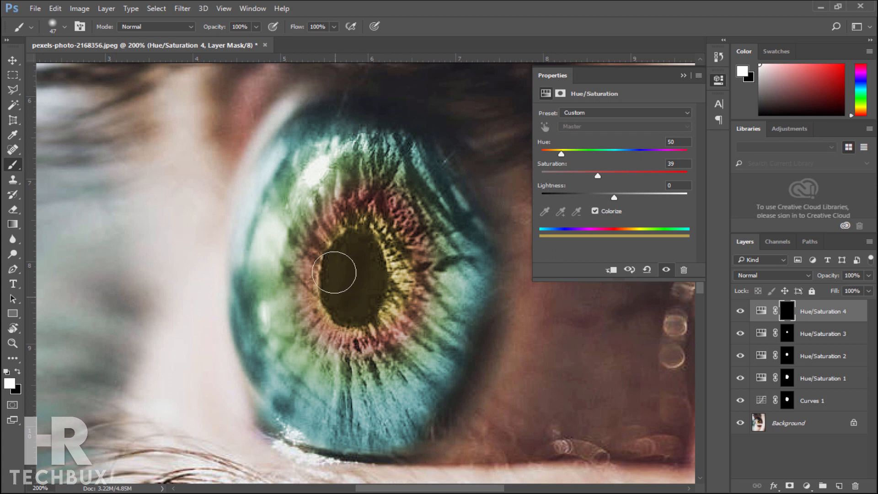
pyautogui.moveTo(390, 233); pyautogui.dragTo(383, 224)
# Check the whole photo and shift the hue of the Hue/Saturation 4 layer to 32.
pyautogui.hotkey('ctrl', '-')
pyautogui.hotkey('ctrl', '-')
pyautogui.hotkey('ctrl', '-')
pyautogui.hotkey('ctrl', '-')
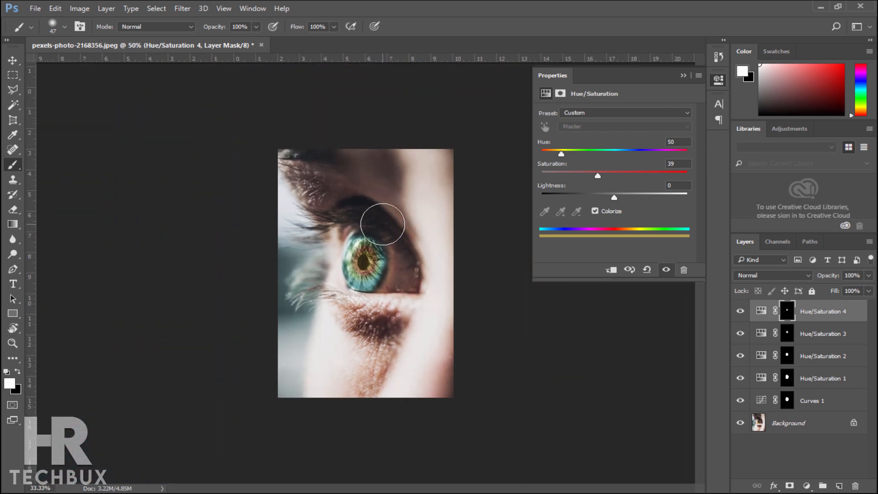
pyautogui.hotkey('ctrl', '+')
pyautogui.moveTo(566, 154)
pyautogui.mouseDown()
pyautogui.moveTo(582, 152)
pyautogui.moveTo(554, 162)
pyautogui.mouseUp()
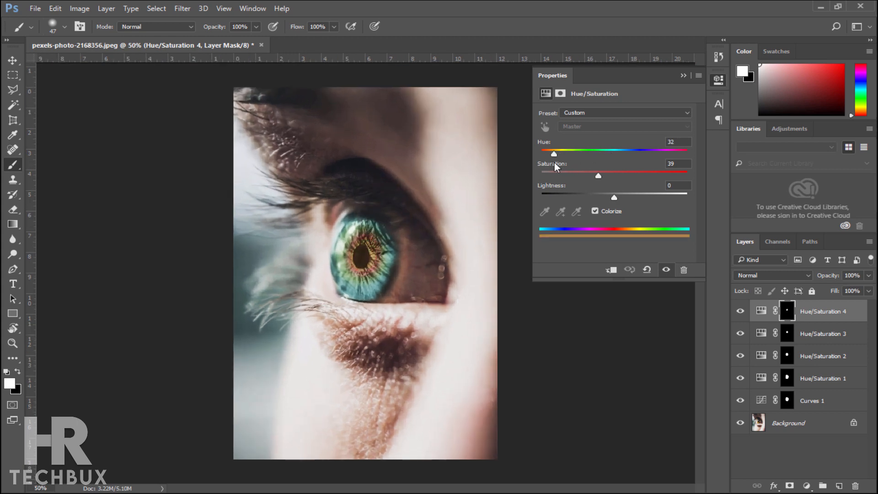
# Try a much stronger saturation on the red Hue/Saturation 3 layer and undo it.
pyautogui.click(787, 333)
pyautogui.moveTo(596, 174); pyautogui.dragTo(657, 176)
pyautogui.hotkey('ctrl', 'z')
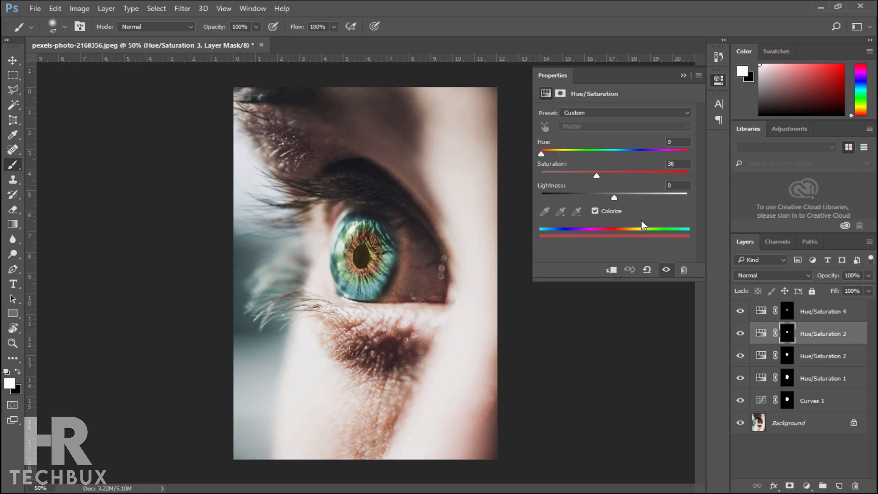
# Compare the iris with and without Hue/Saturation 1, and shift the hue of the green Hue/Saturation 2 layer toward cyan.
pyautogui.click(739, 378)
pyautogui.click(740, 378)
pyautogui.click(755, 359)
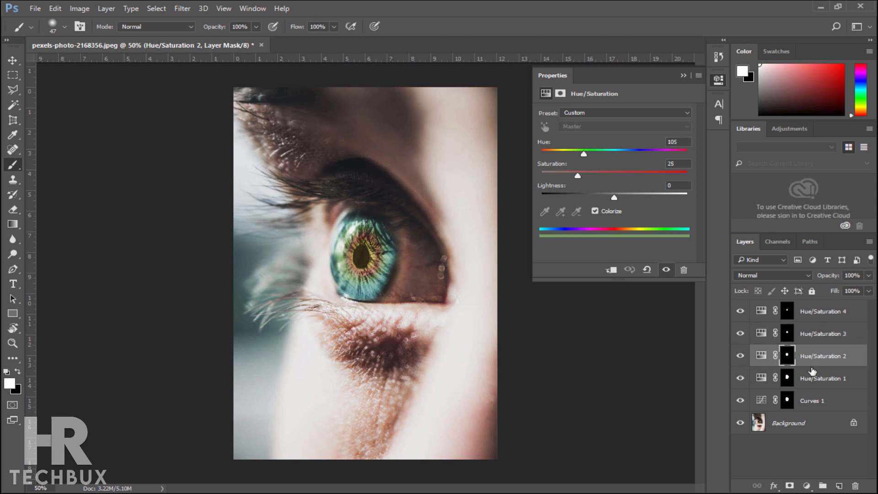
pyautogui.click(761, 356)
pyautogui.moveTo(584, 151); pyautogui.dragTo(610, 154)
# Group the four Hue/Saturation layers and the Curves 1 layer together.
pyautogui.click(787, 310)
pyautogui.keyDown('shift'); pyautogui.click(817, 400); pyautogui.keyUp('shift')
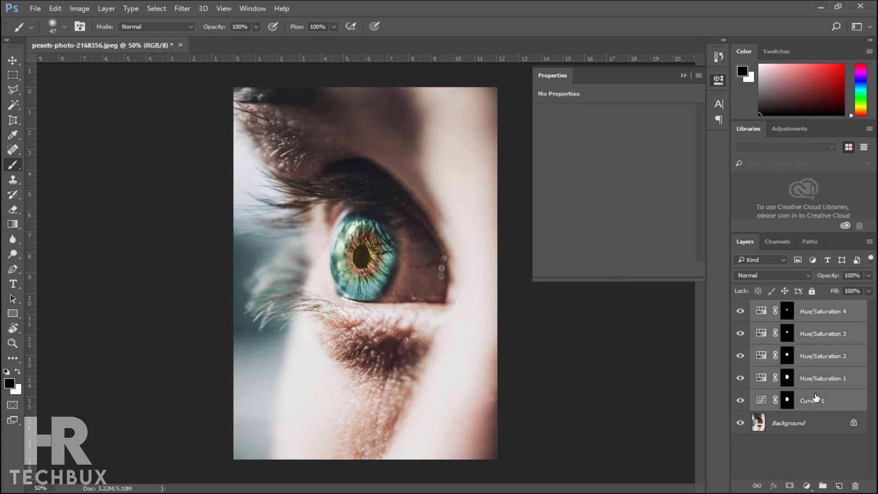
pyautogui.hotkey('ctrl', 'g')
# Toggle the layer group's visibility to compare the eye before and after the recoloring.
pyautogui.click(741, 307)
pyautogui.click(740, 307)
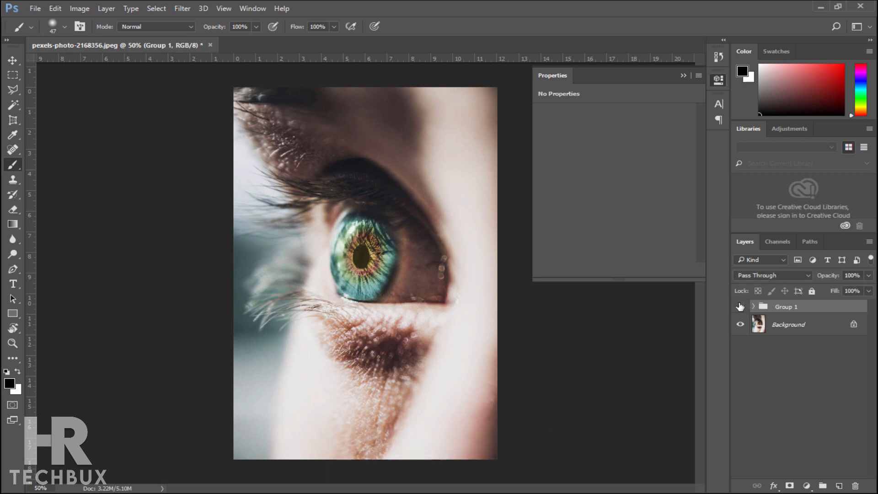
pyautogui.click(741, 307)
pyautogui.click(740, 307)
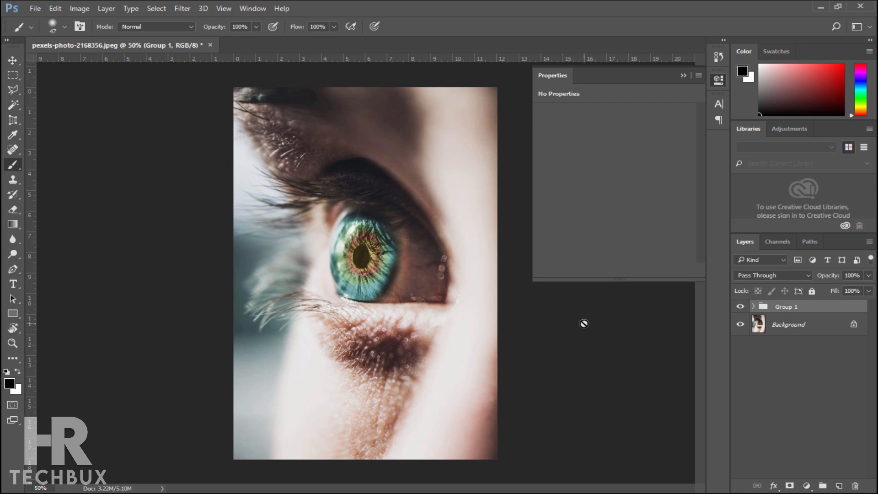